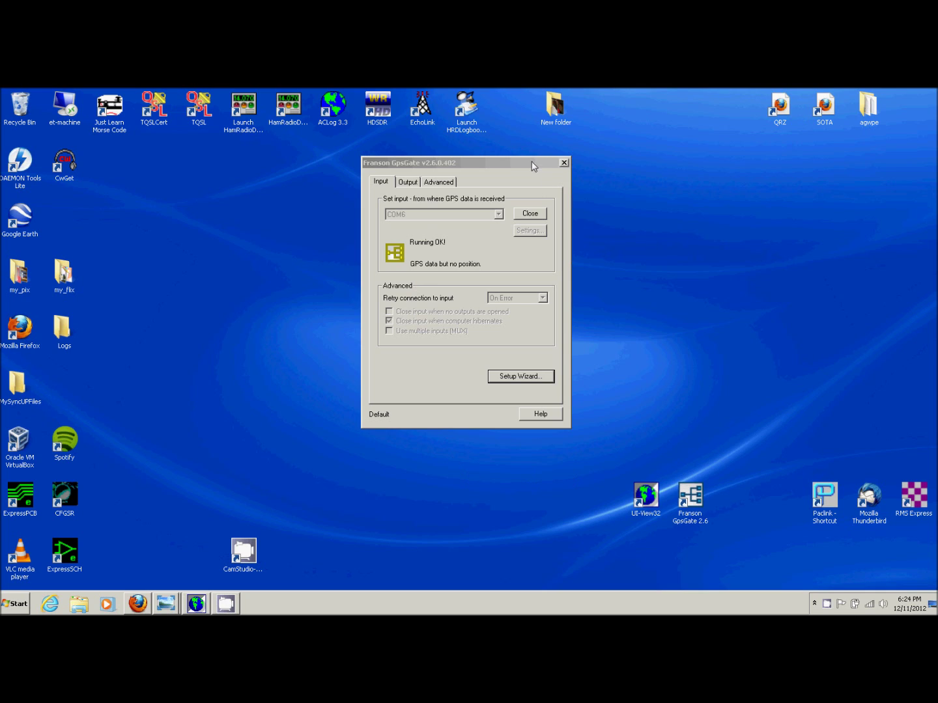
Shift the GpsGate status window right and view the Acer netbook photo
drag(531, 163, 595, 157)
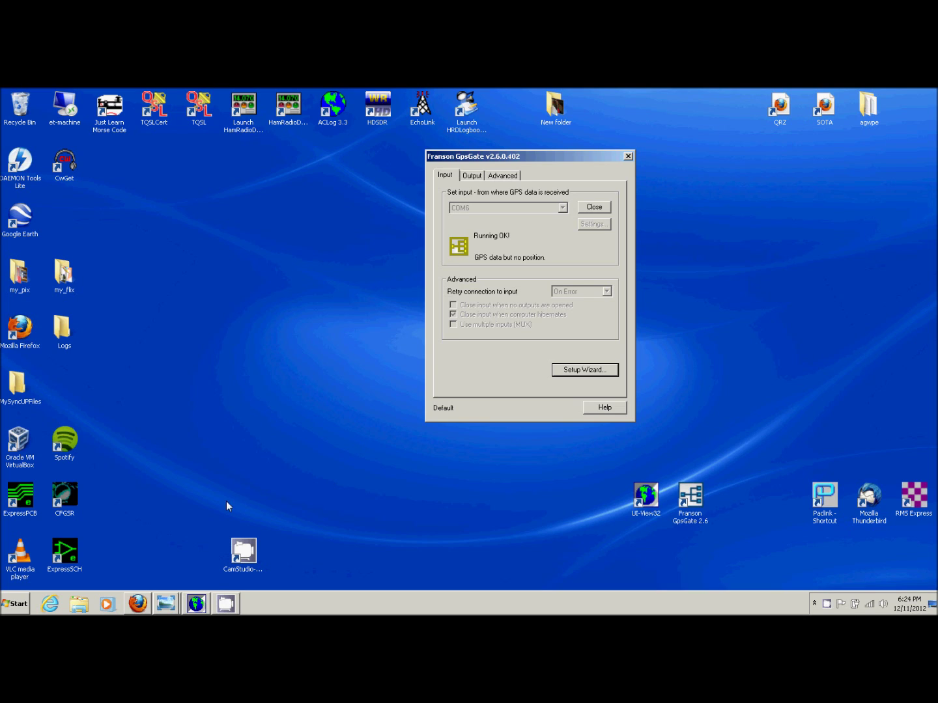
click(166, 604)
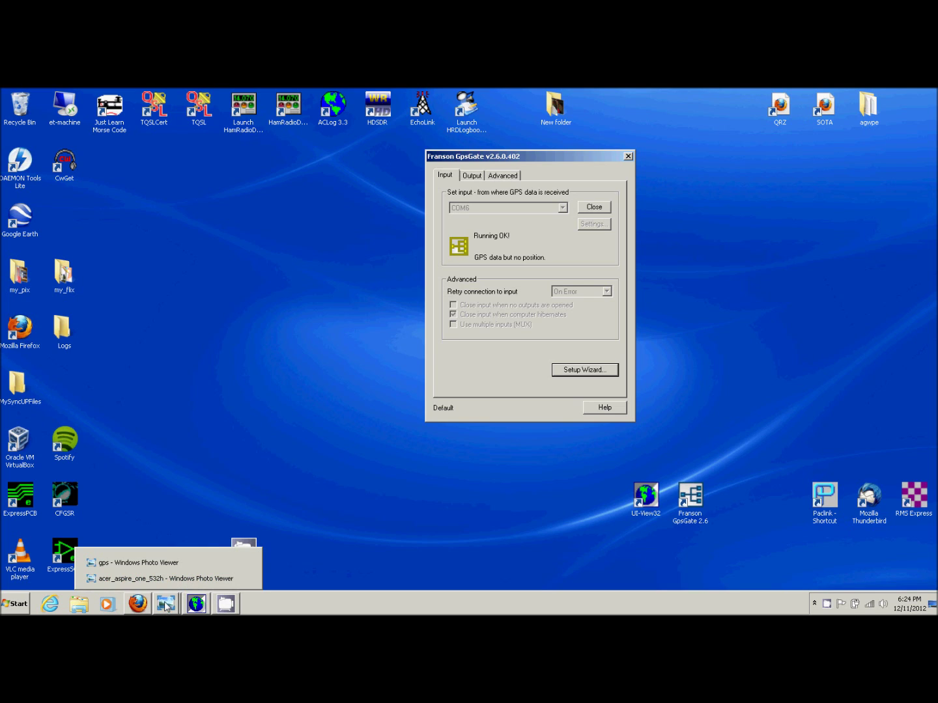
click(143, 576)
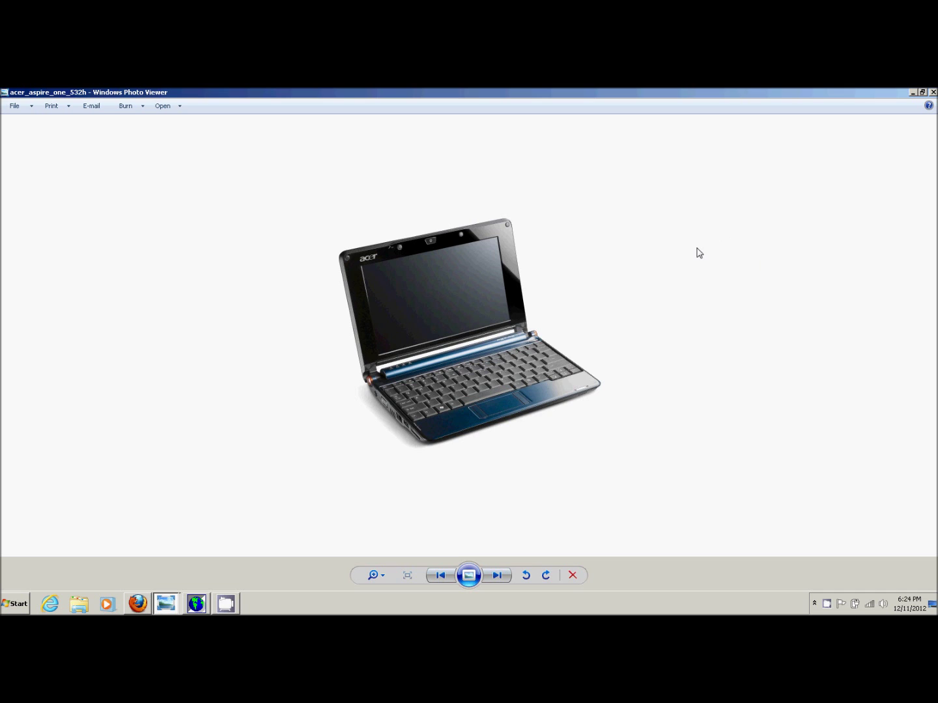
click(912, 93)
View the USB GPS receiver photo, then the gpsgate.com homepage in Firefox
mouse_move(167, 607)
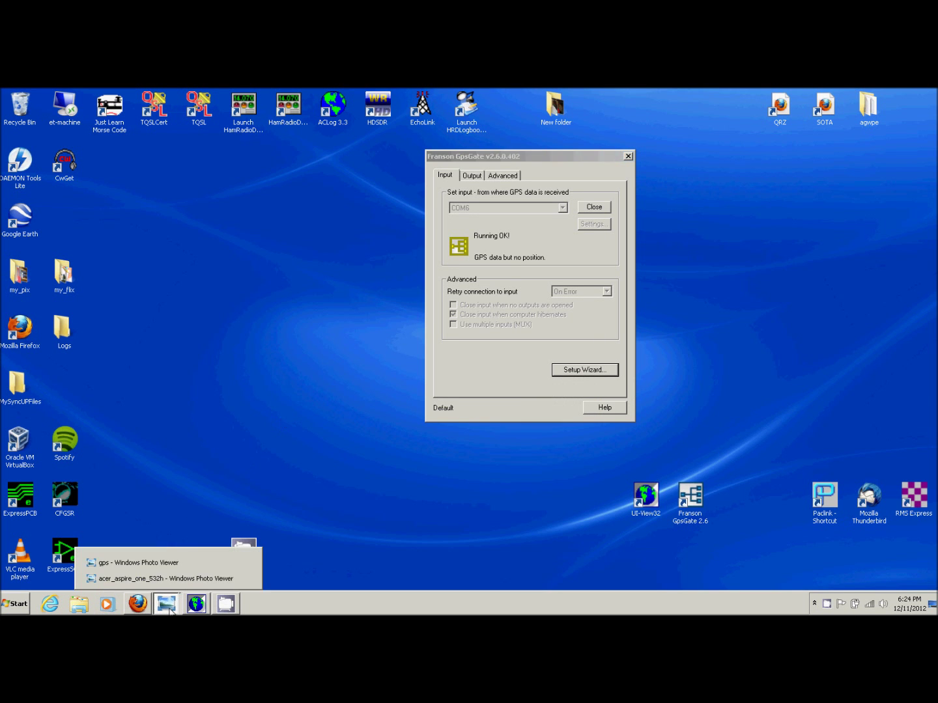
click(171, 566)
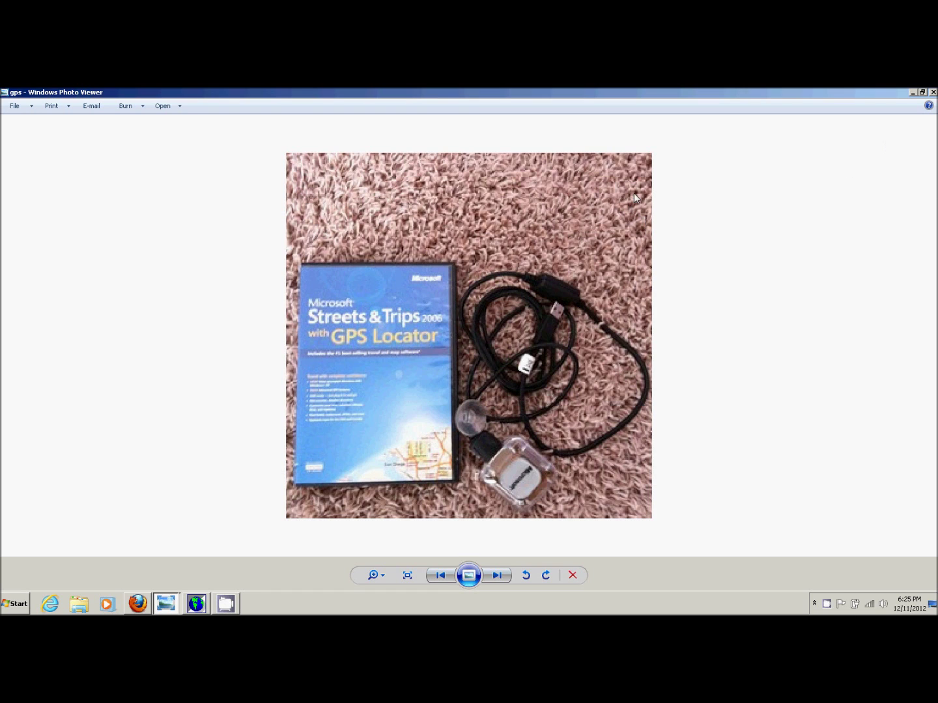
click(912, 92)
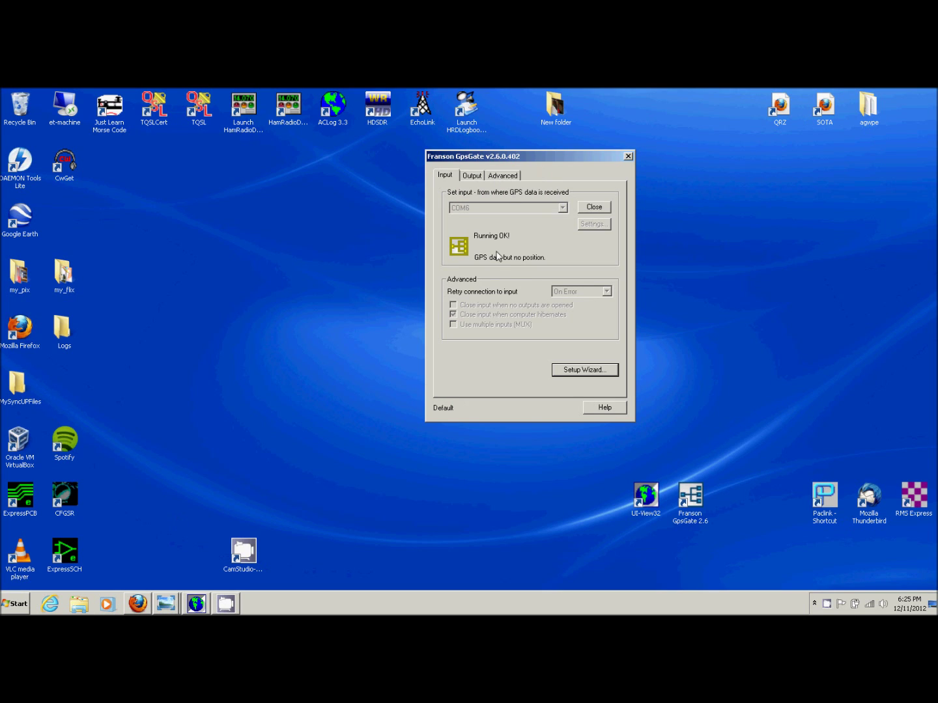
click(145, 603)
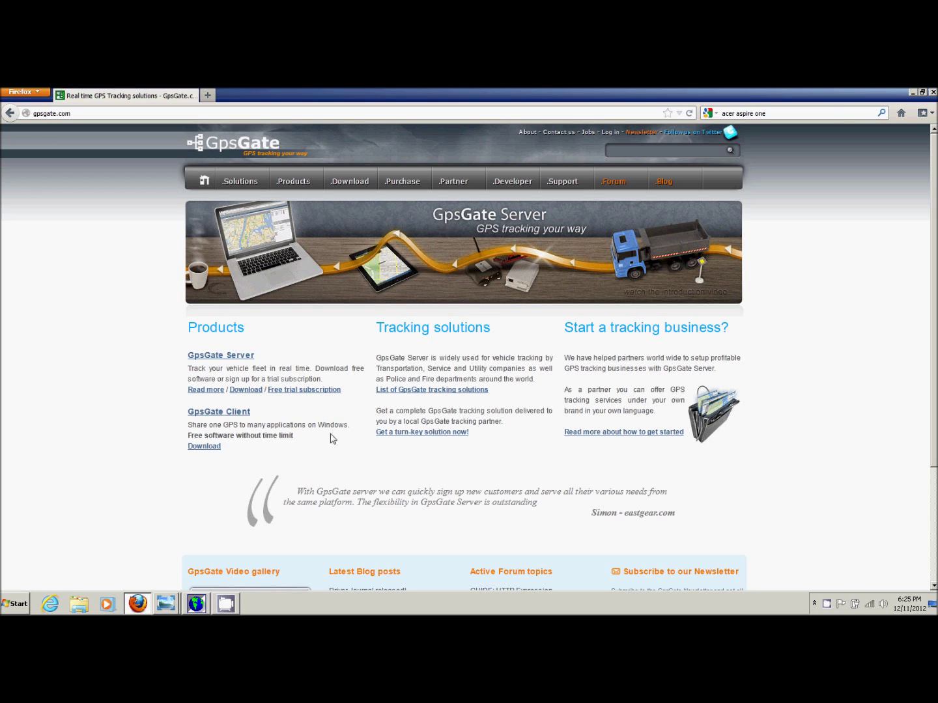
click(911, 93)
Open GpsGate's Setup Wizard, untick Bluetooth GPS devices, then cancel without changes
drag(550, 156, 456, 175)
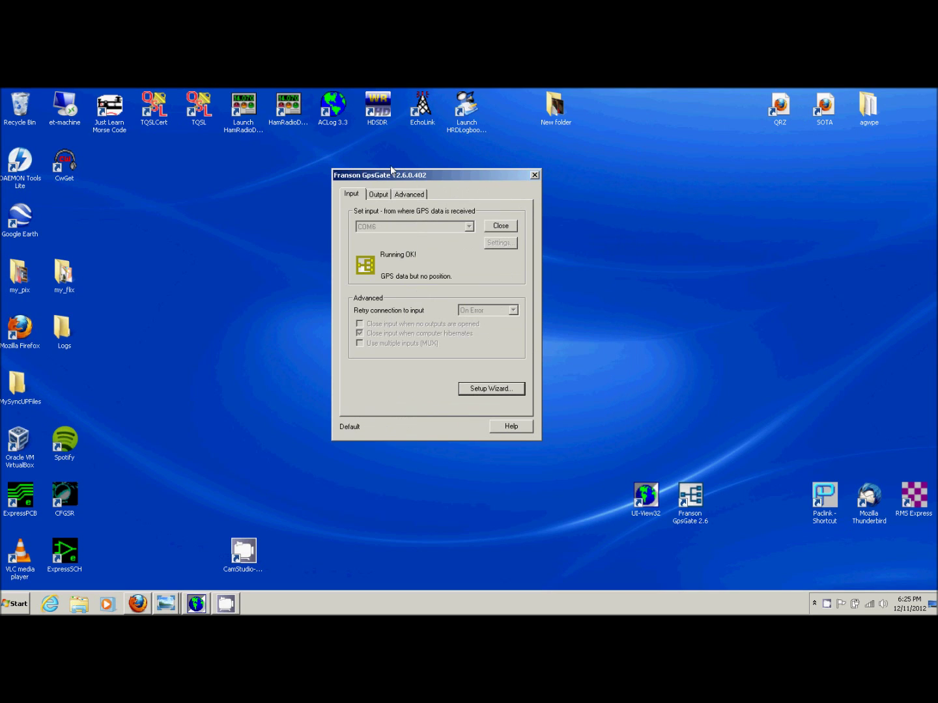
drag(399, 174, 437, 154)
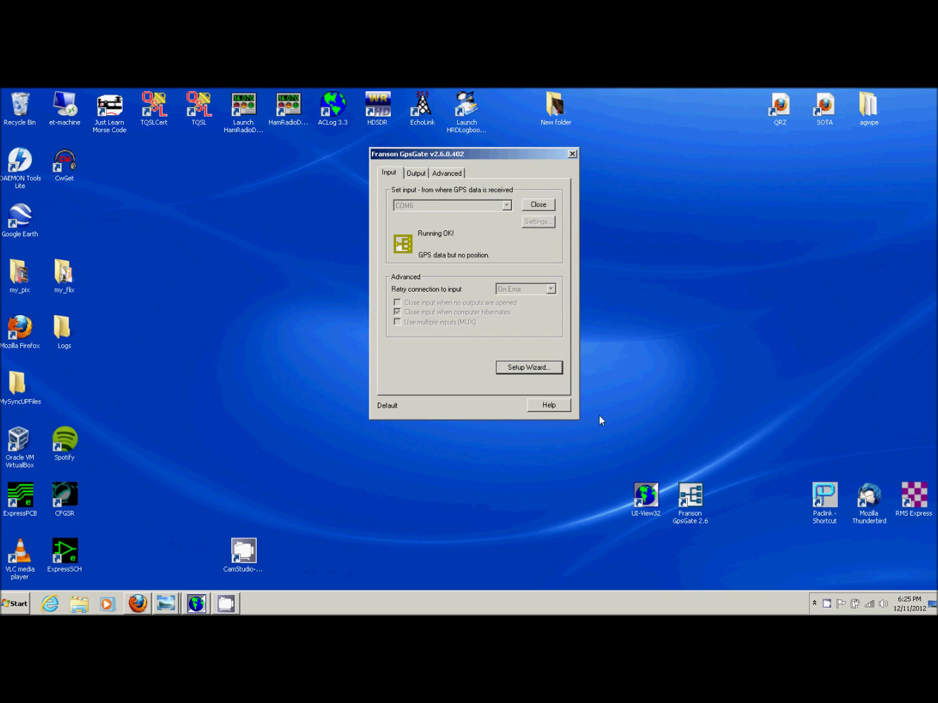
click(528, 367)
drag(490, 192, 514, 265)
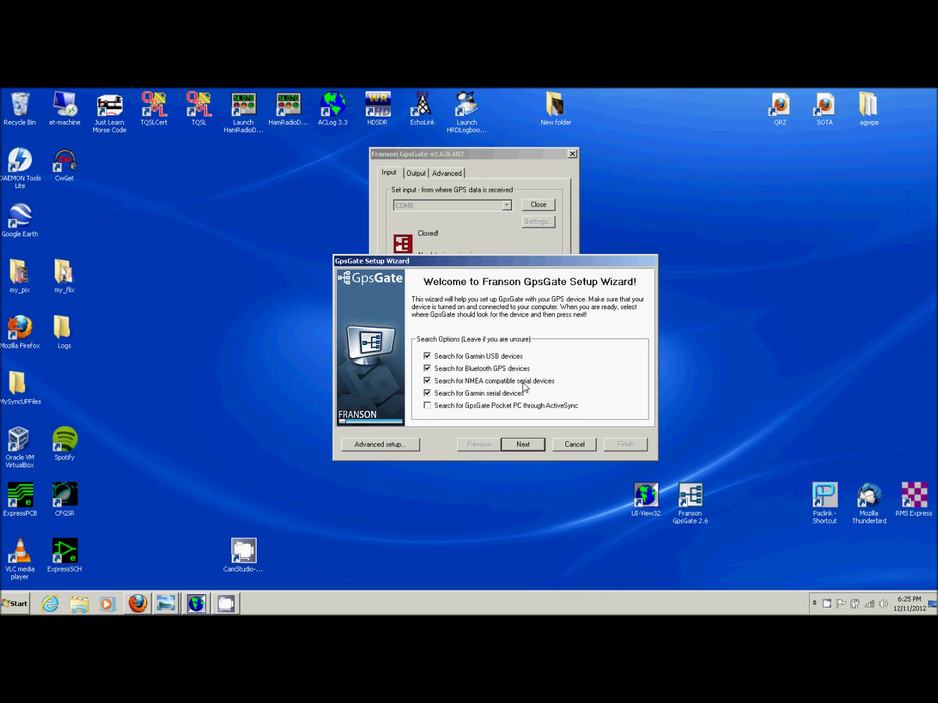
click(453, 369)
click(573, 446)
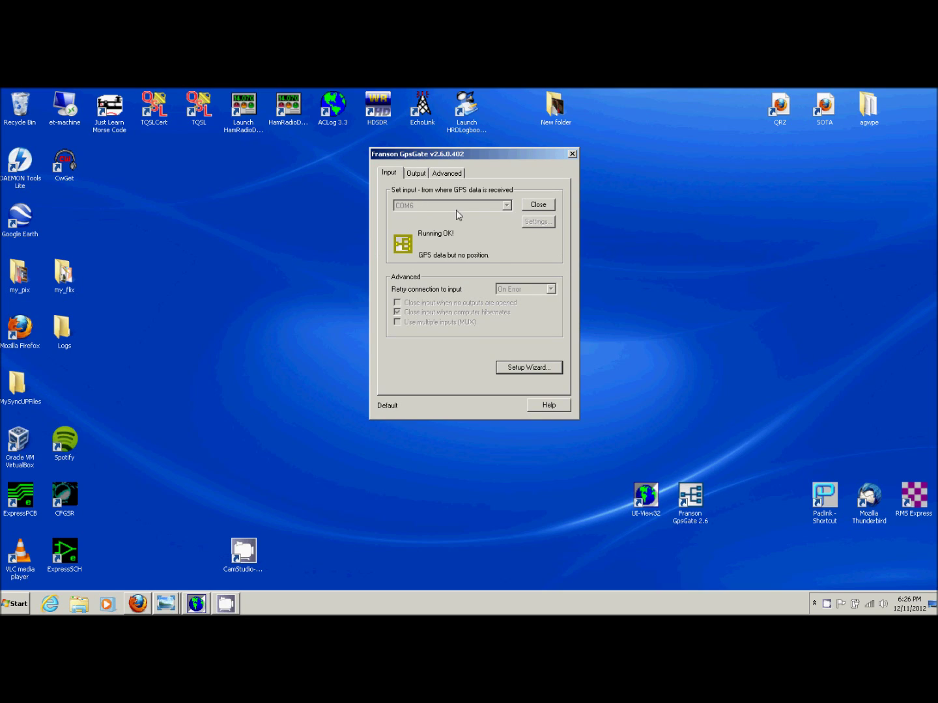
drag(491, 155, 538, 150)
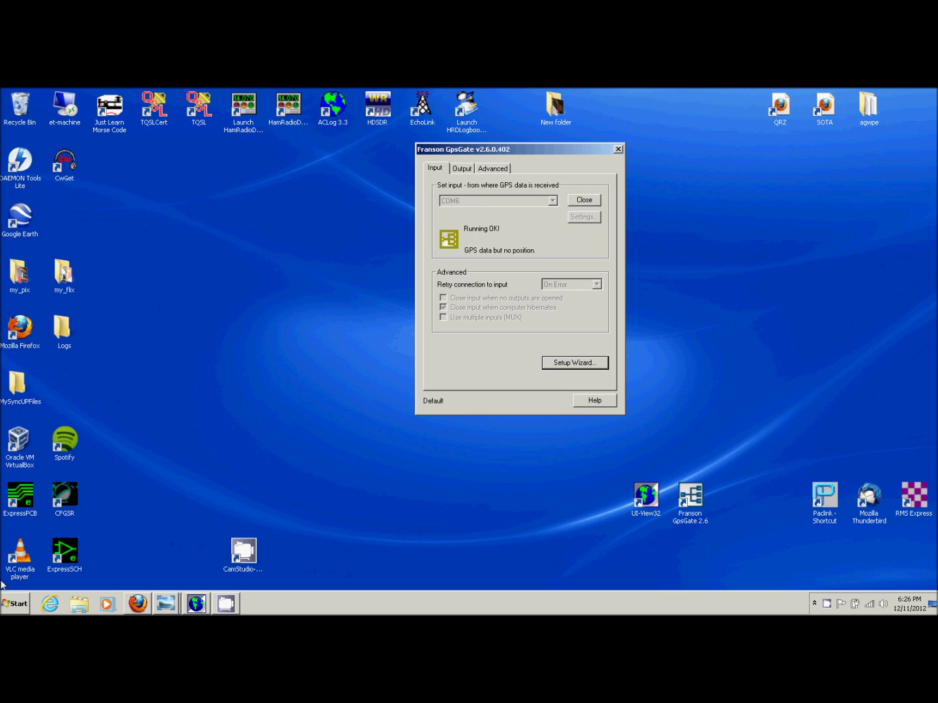
Open Device Manager from Computer's system properties and expand Ports (COM & LPT)
click(19, 609)
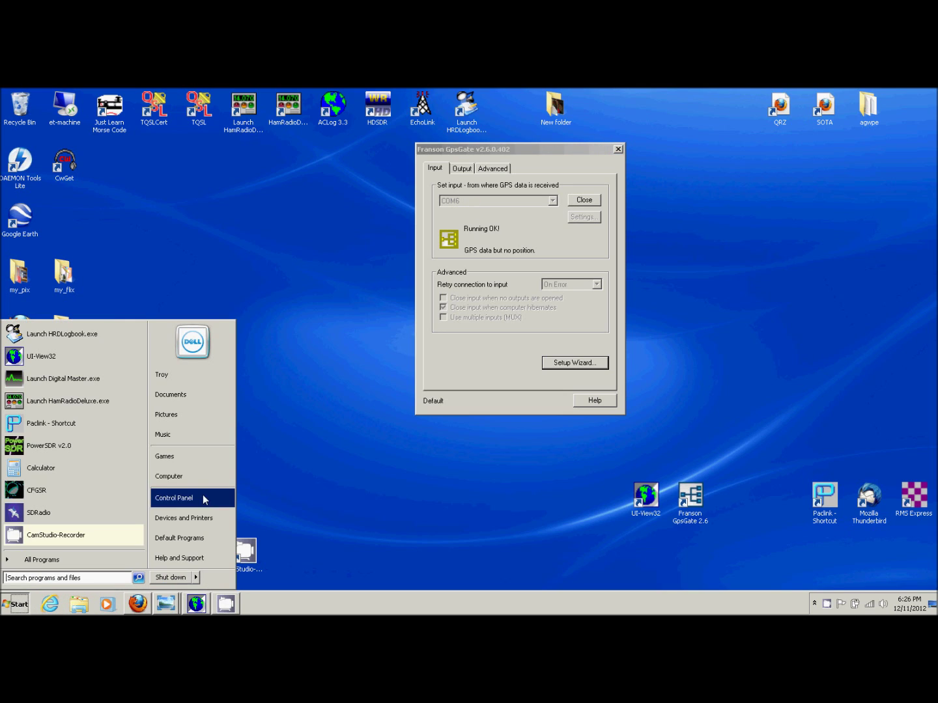
right_click(205, 479)
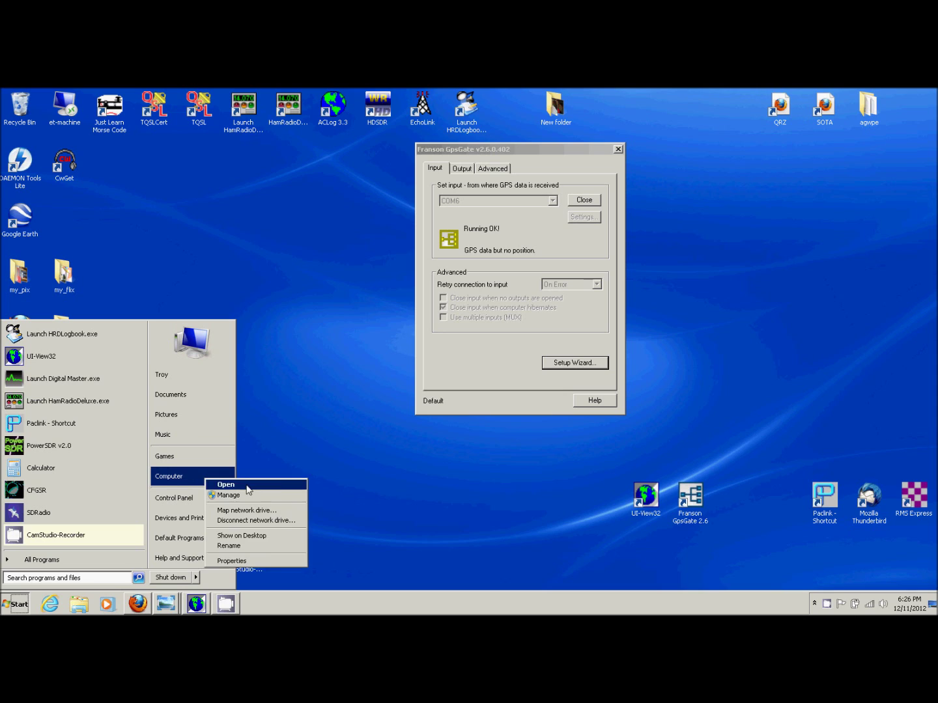
click(268, 557)
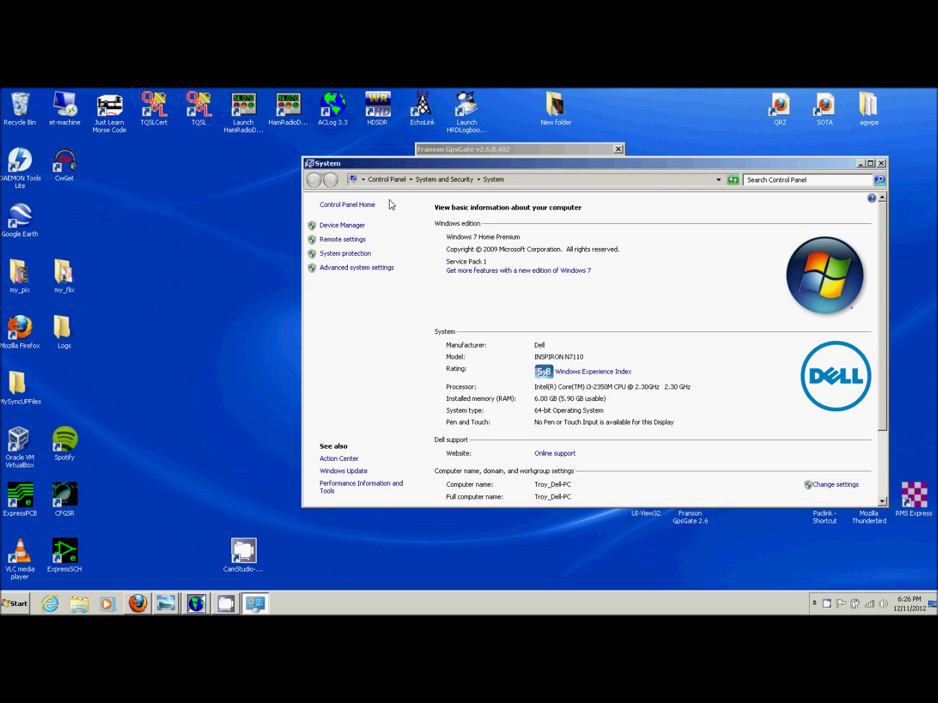
click(352, 225)
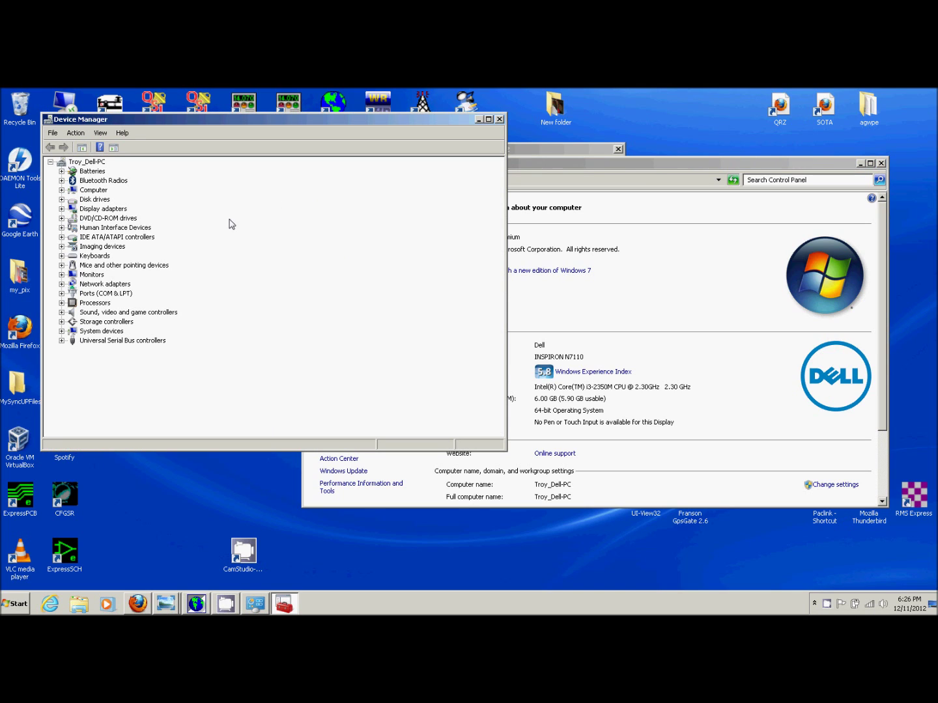
click(62, 294)
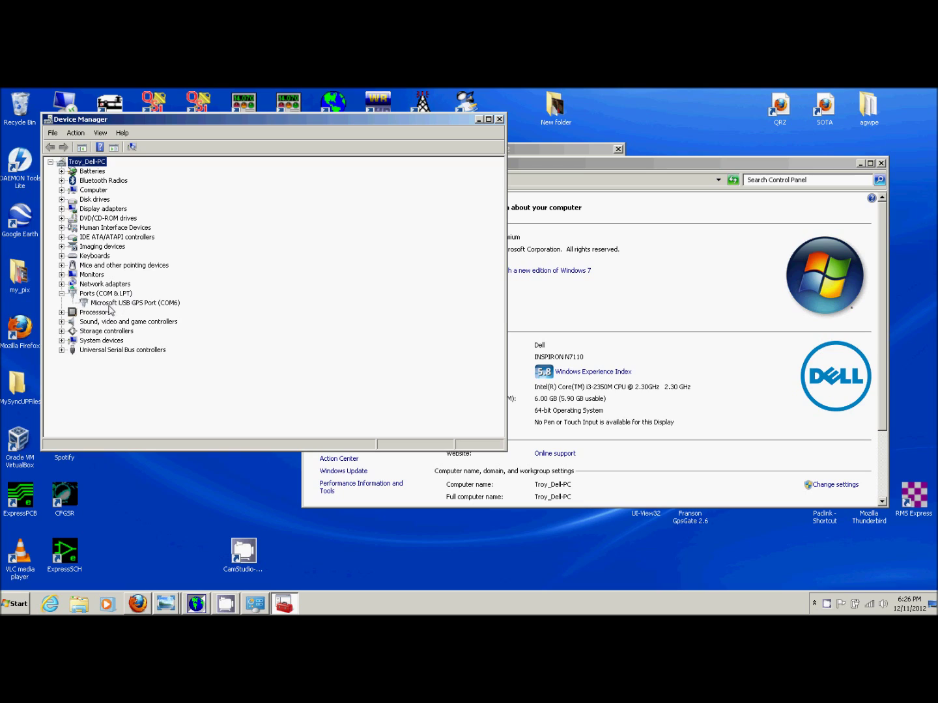
Inspect the Microsoft USB GPS Port's COM6 port and advanced settings, cancel, and close everything
click(100, 305)
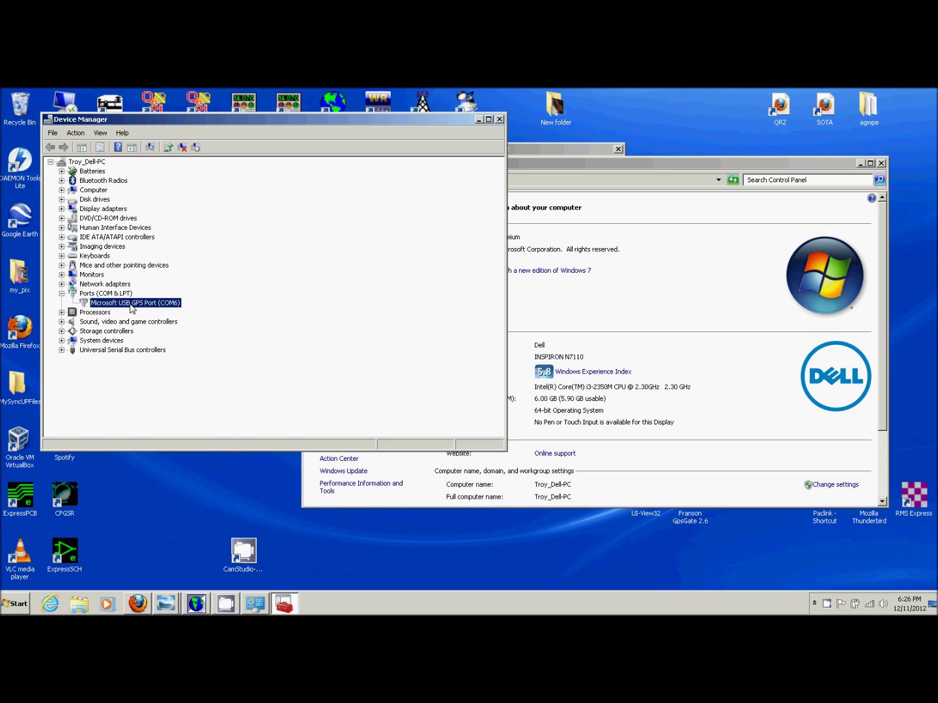
right_click(131, 306)
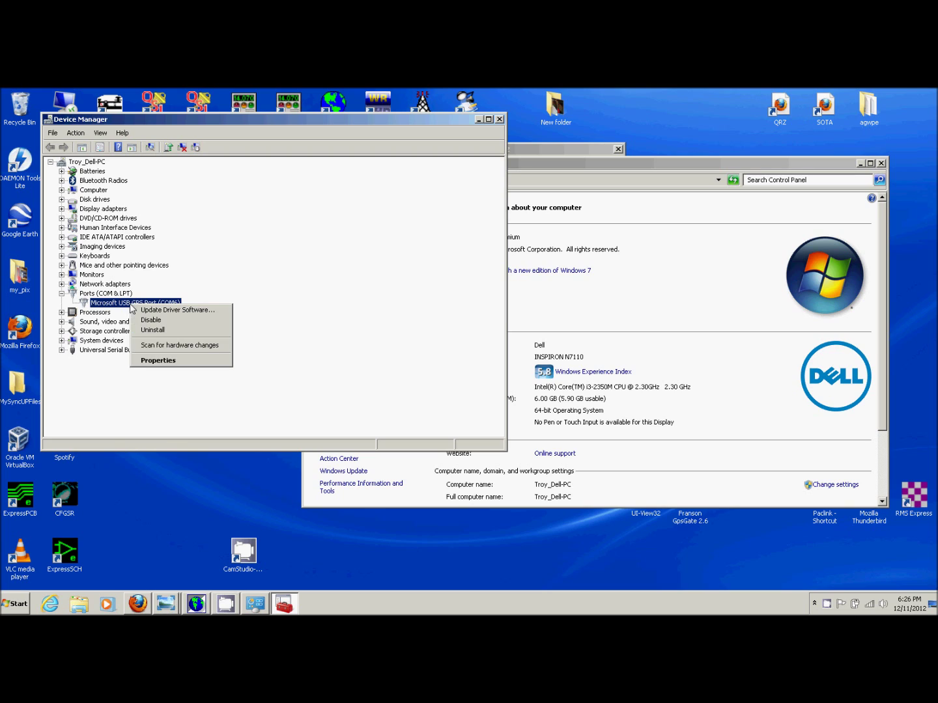
click(166, 361)
click(213, 174)
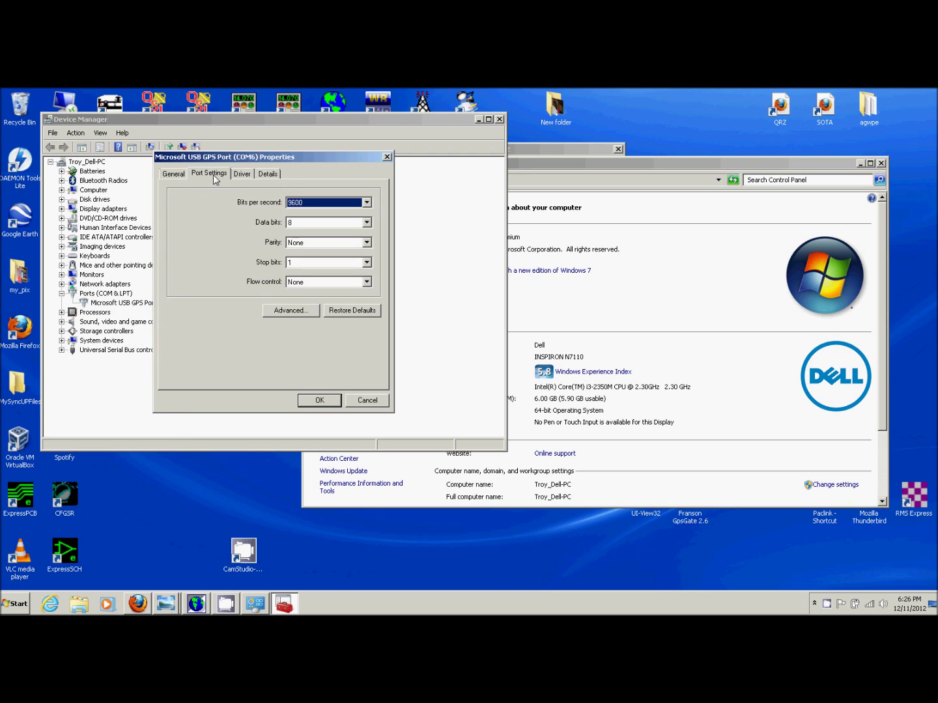
click(303, 313)
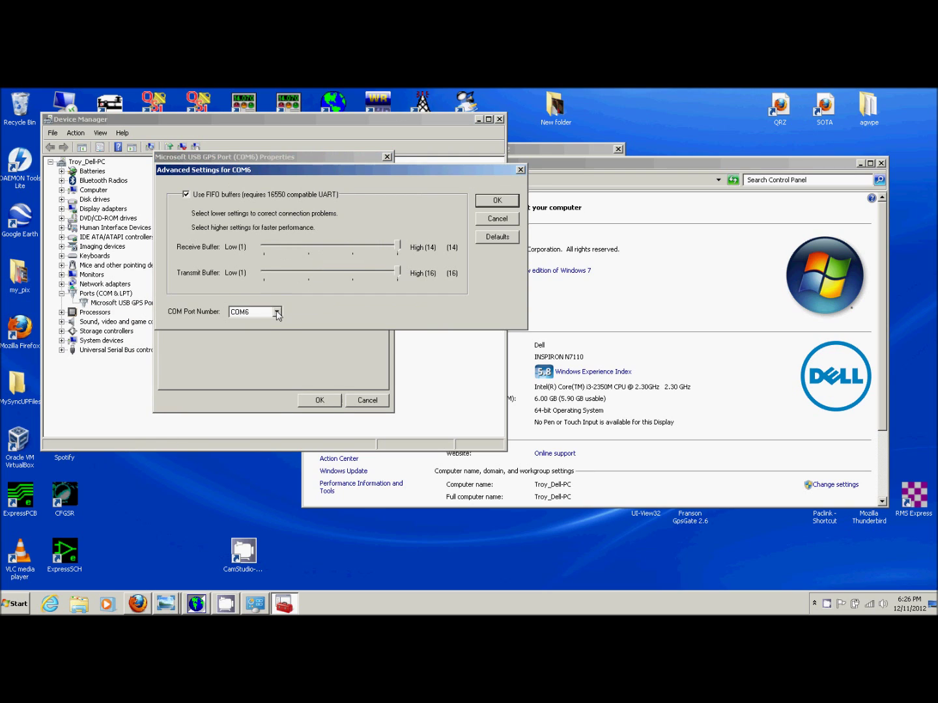
click(278, 313)
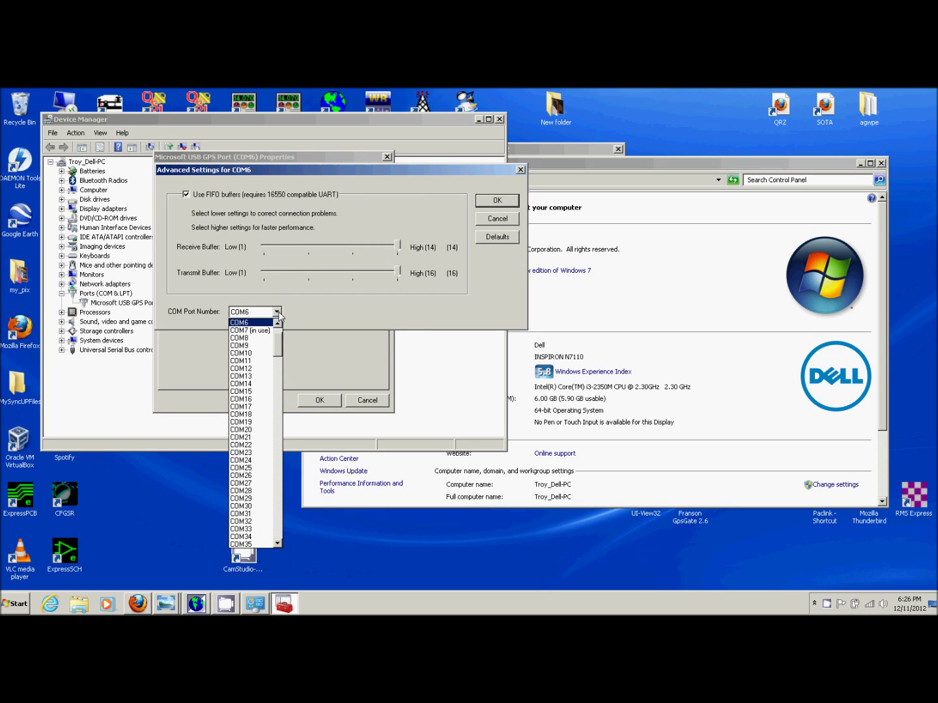
click(514, 220)
click(495, 219)
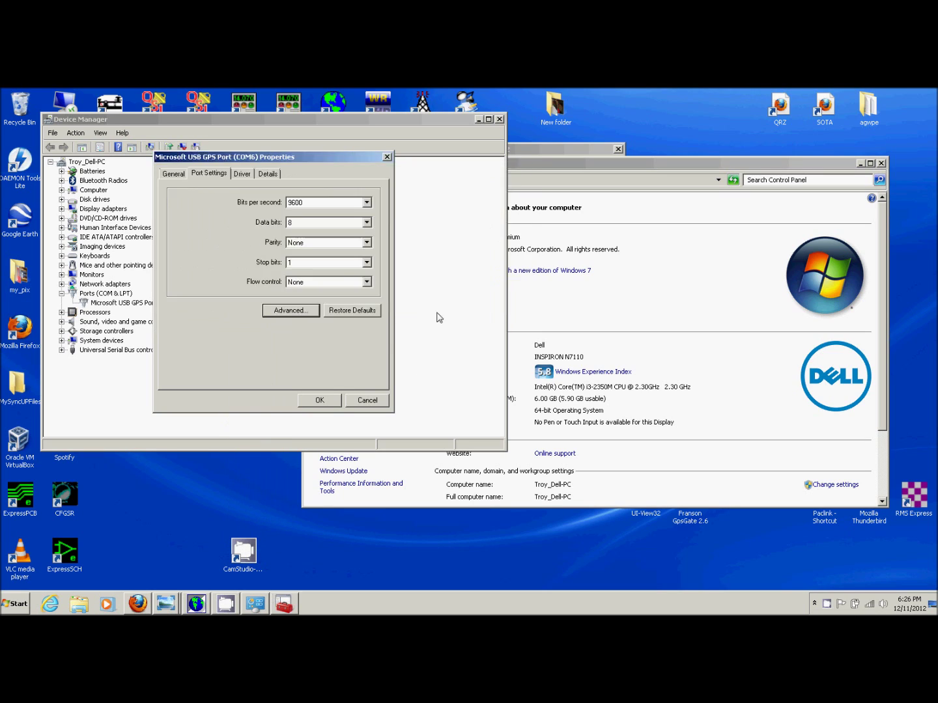
click(368, 399)
click(500, 120)
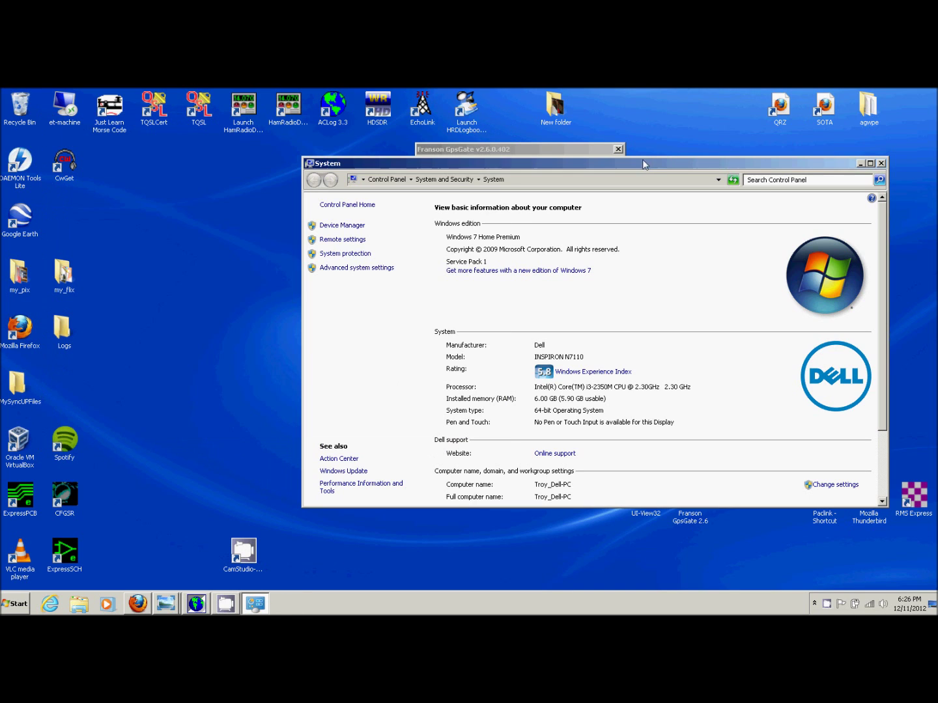
click(880, 163)
Show GpsGate's active outputs: GpsGate Direct and Virtual COM1 through COM4
drag(493, 150, 461, 185)
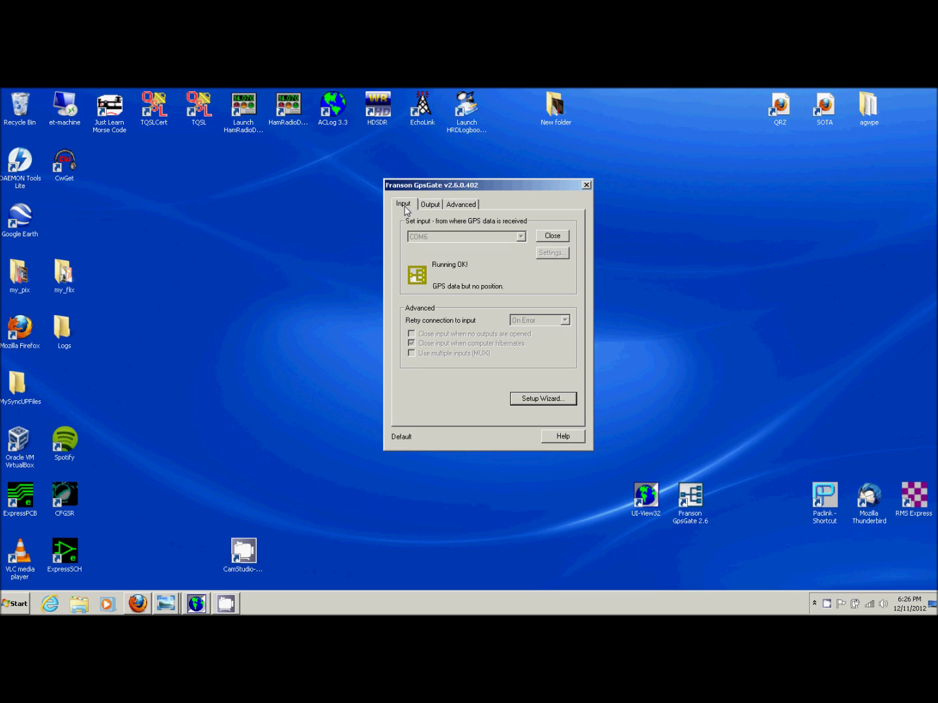
click(424, 206)
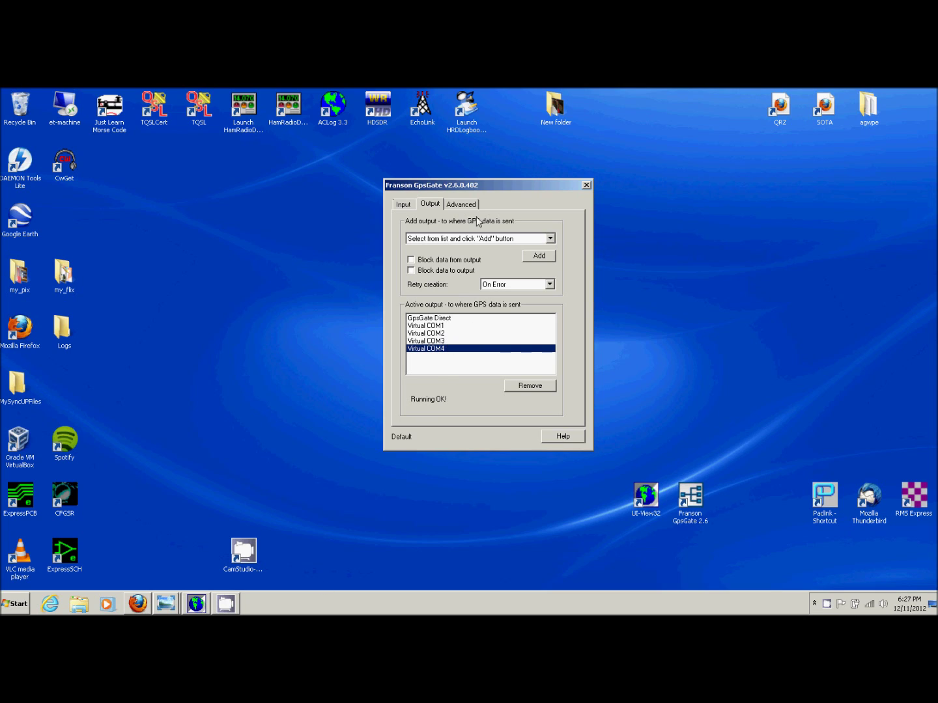
drag(504, 184, 679, 180)
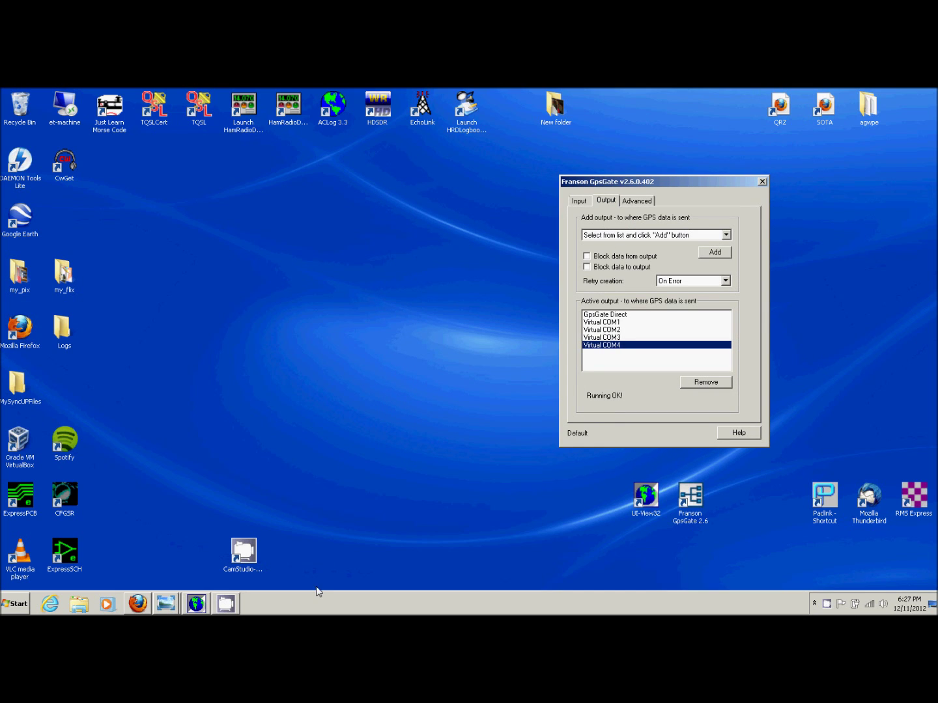
click(197, 606)
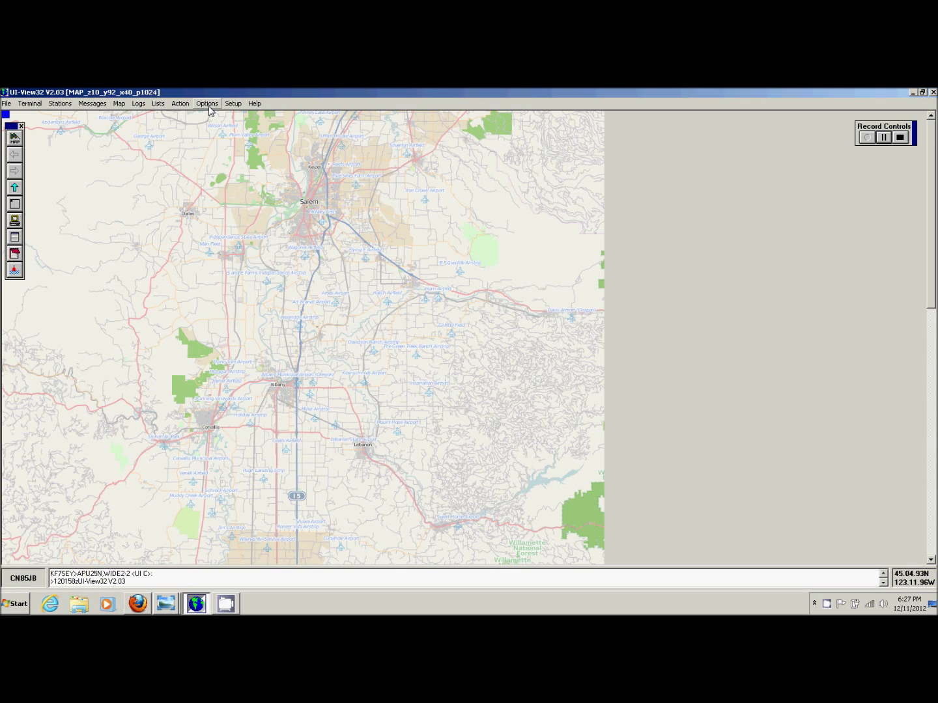
Review UI-View32's GPS Setup (4800 baud, COM port 4, GPS enabled) and confirm it
click(233, 103)
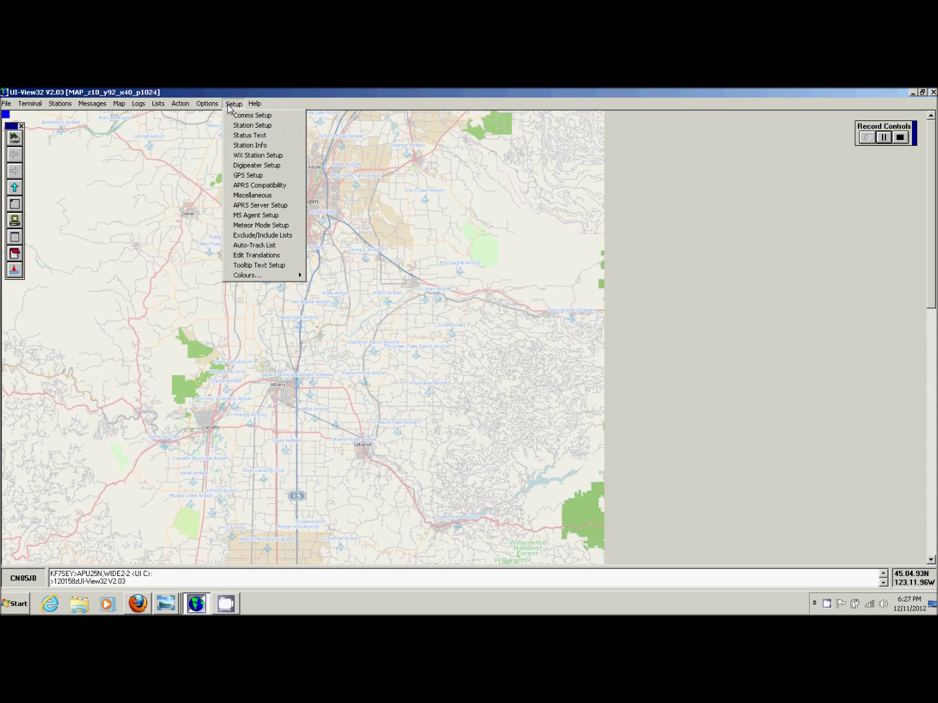
click(259, 176)
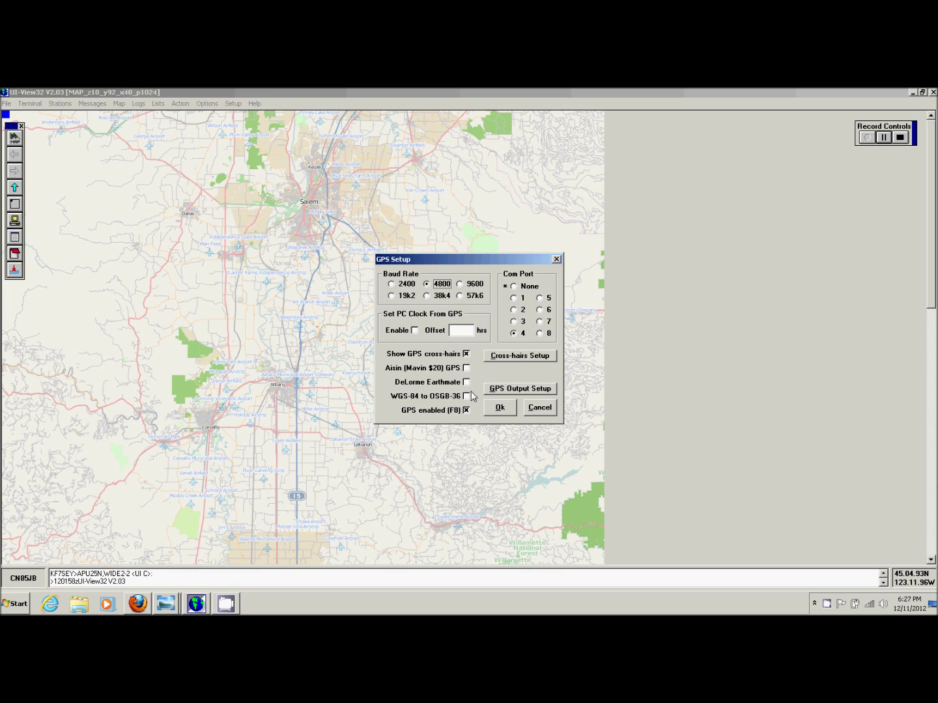
click(500, 408)
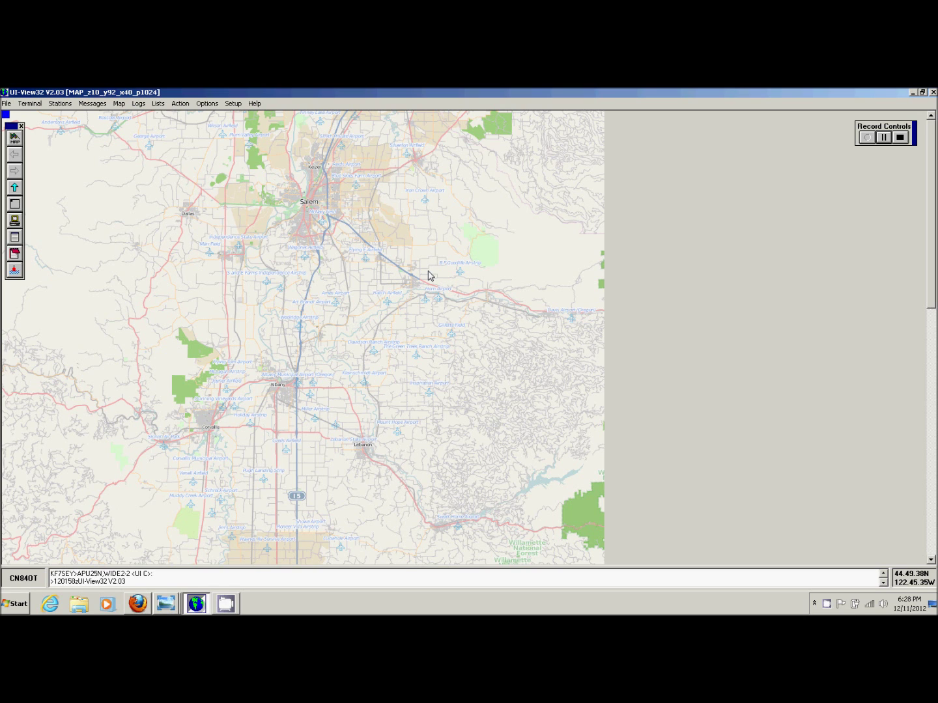
Return to GpsGate's Input tab, showing COM6 Running OK with GPS data
click(912, 92)
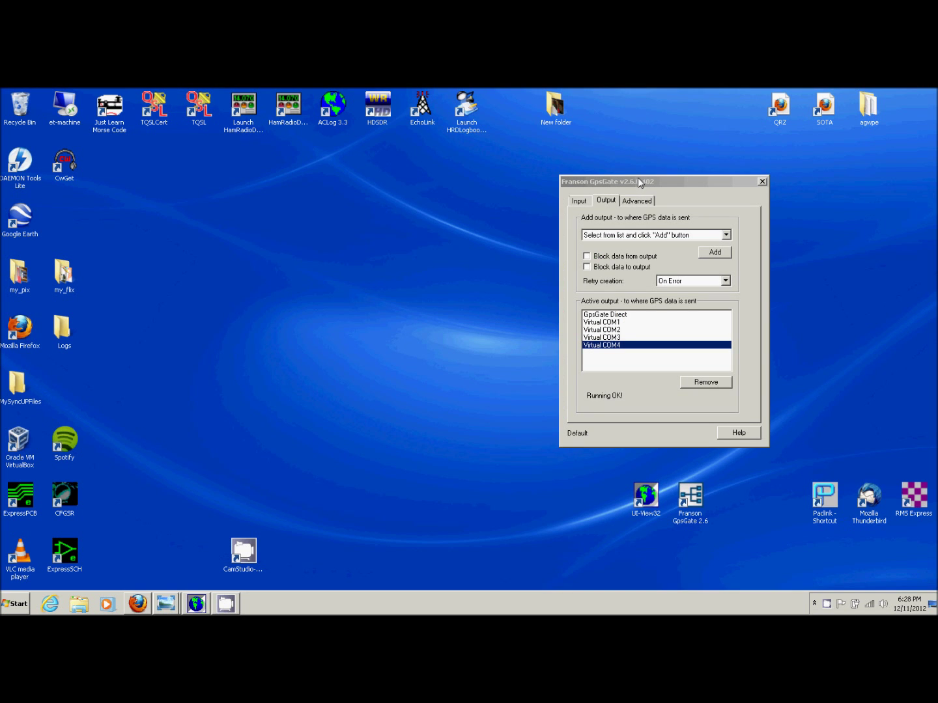
drag(638, 178, 471, 161)
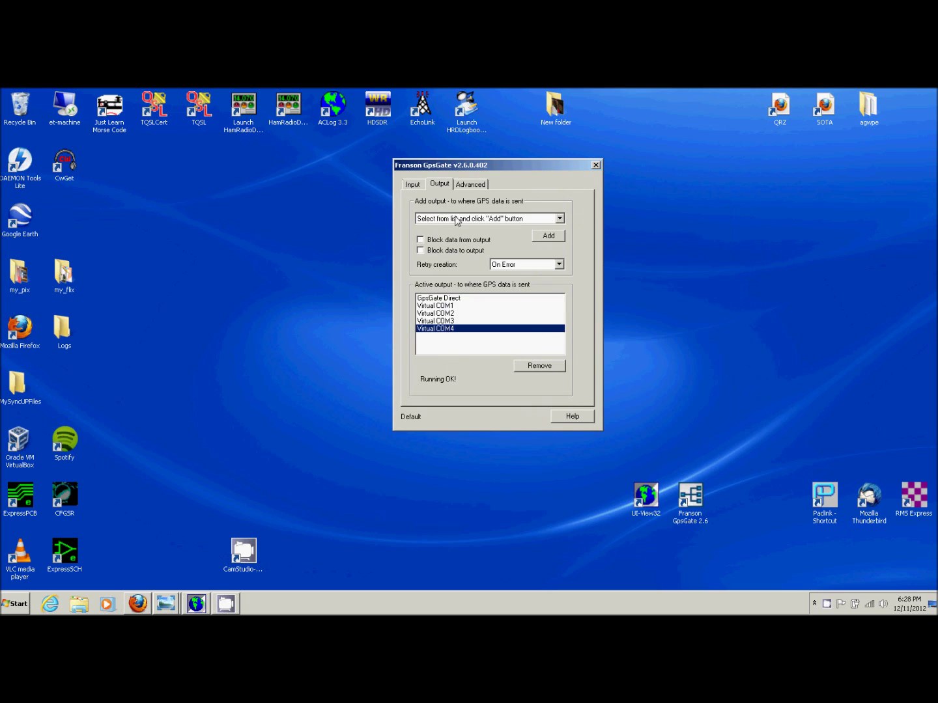
click(404, 185)
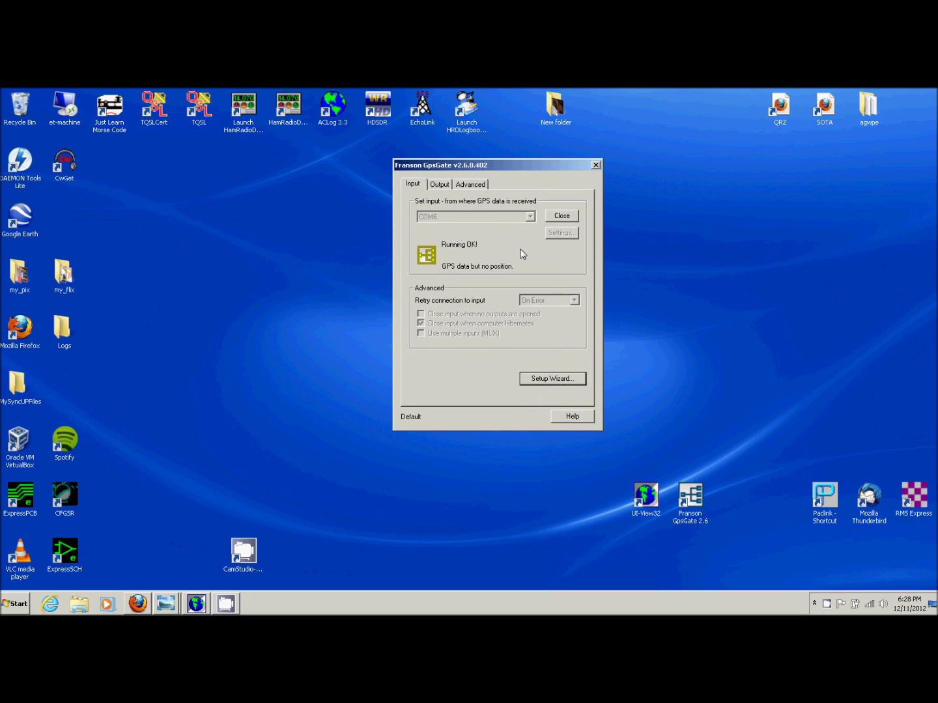
drag(525, 163, 442, 165)
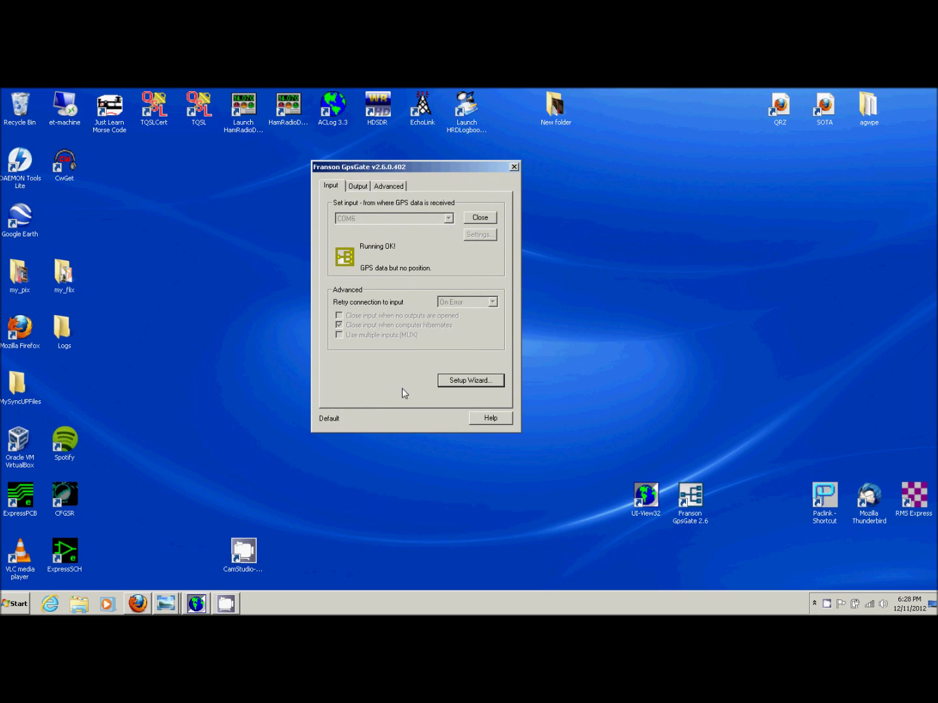
drag(441, 167, 495, 170)
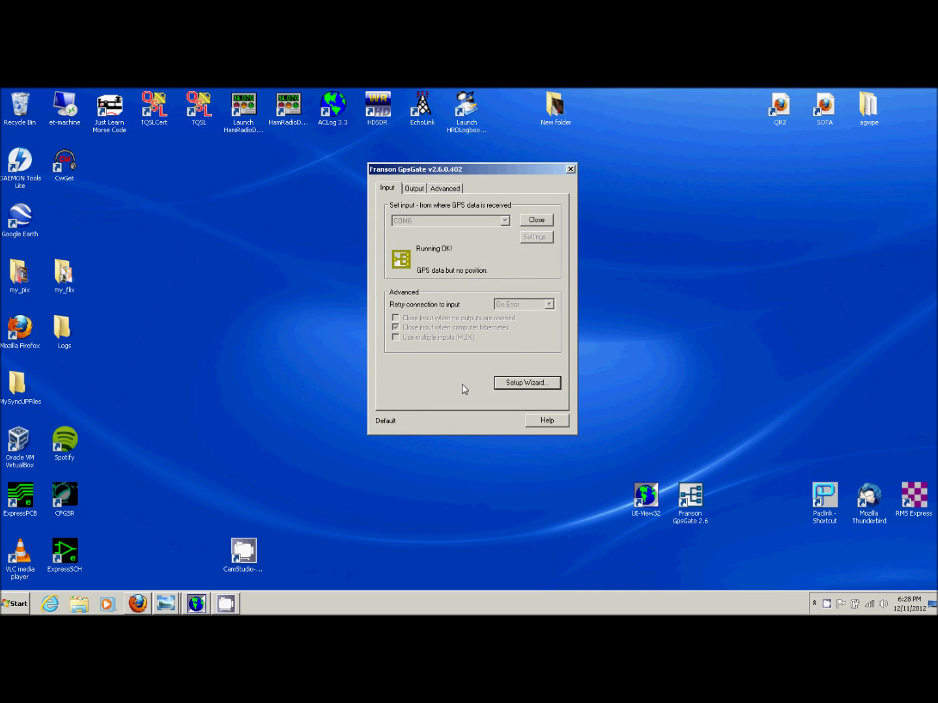